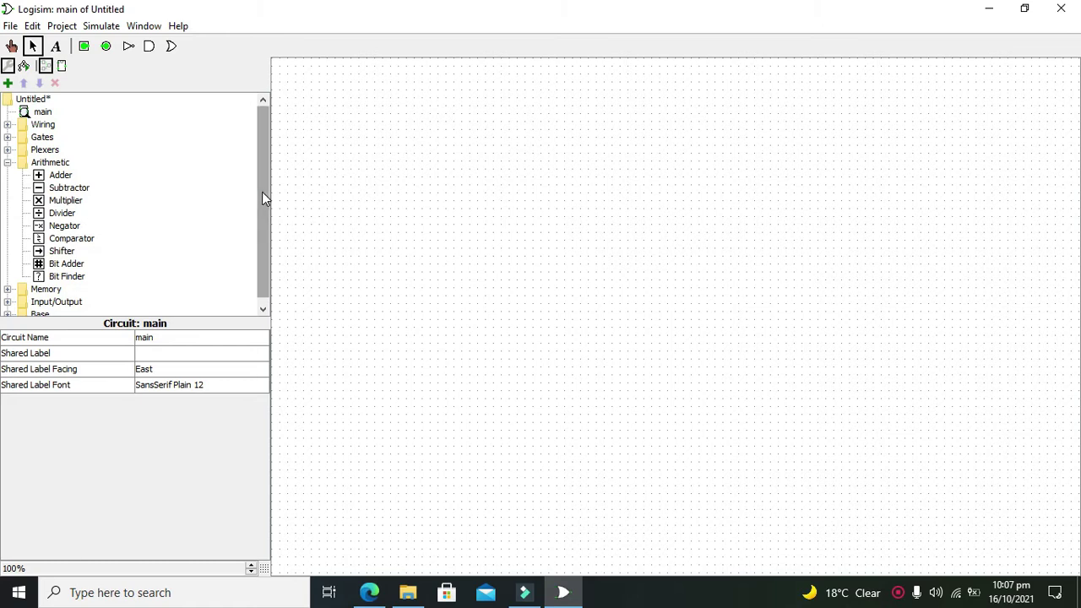
Place an Arithmetic Adder near the centre of the main circuit
{"action": "left_click_drag", "start_coordinate": [262, 199], "coordinate": [262, 204]}
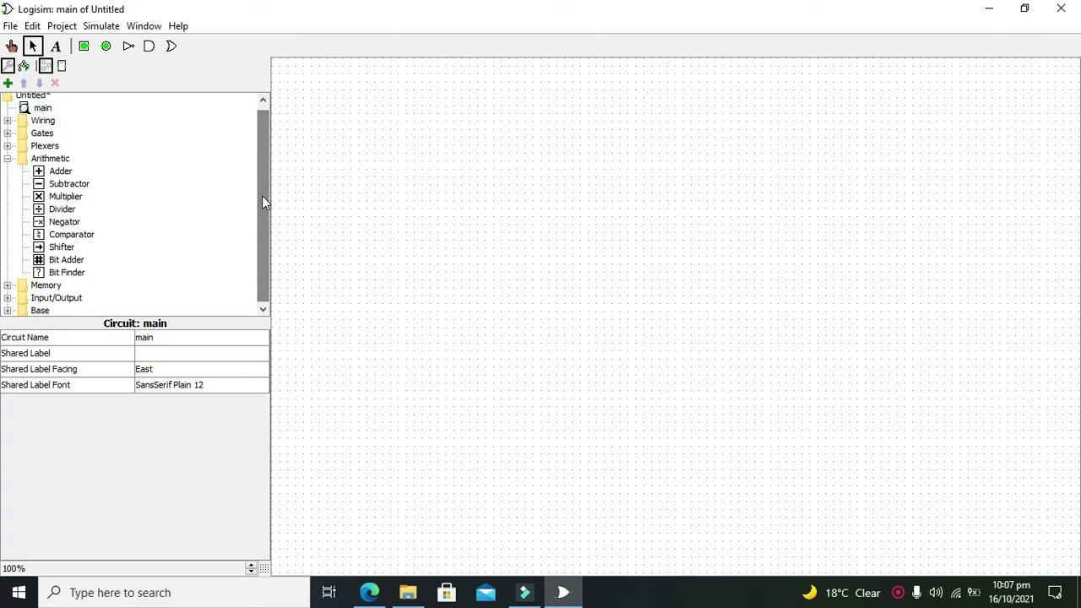
{"action": "left_click", "coordinate": [51, 174]}
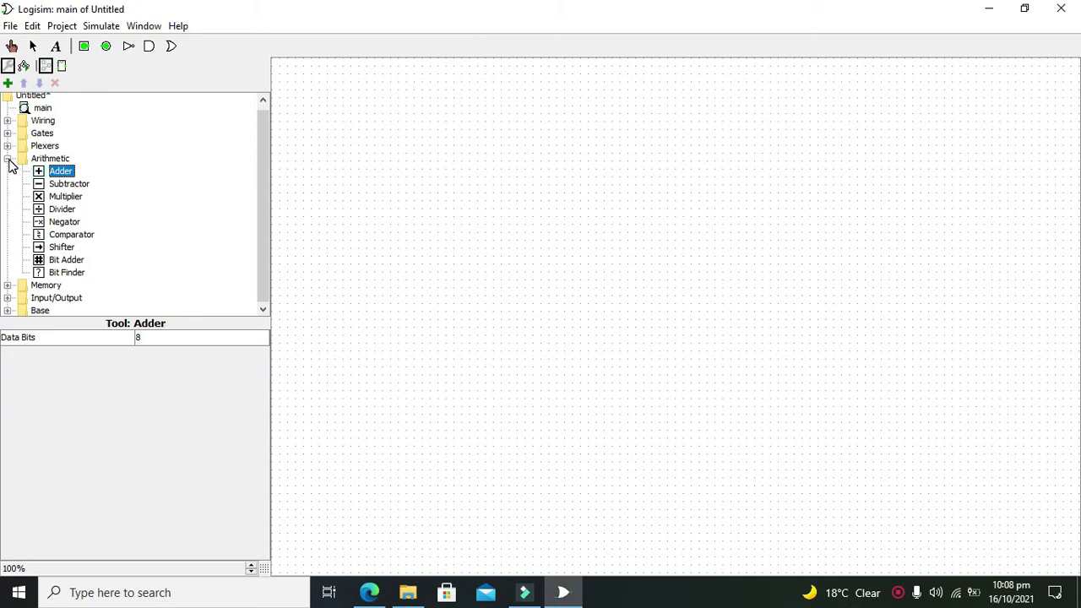
{"action": "left_click_drag", "start_coordinate": [59, 174], "coordinate": [598, 279]}
{"action": "left_click", "coordinate": [635, 296]}
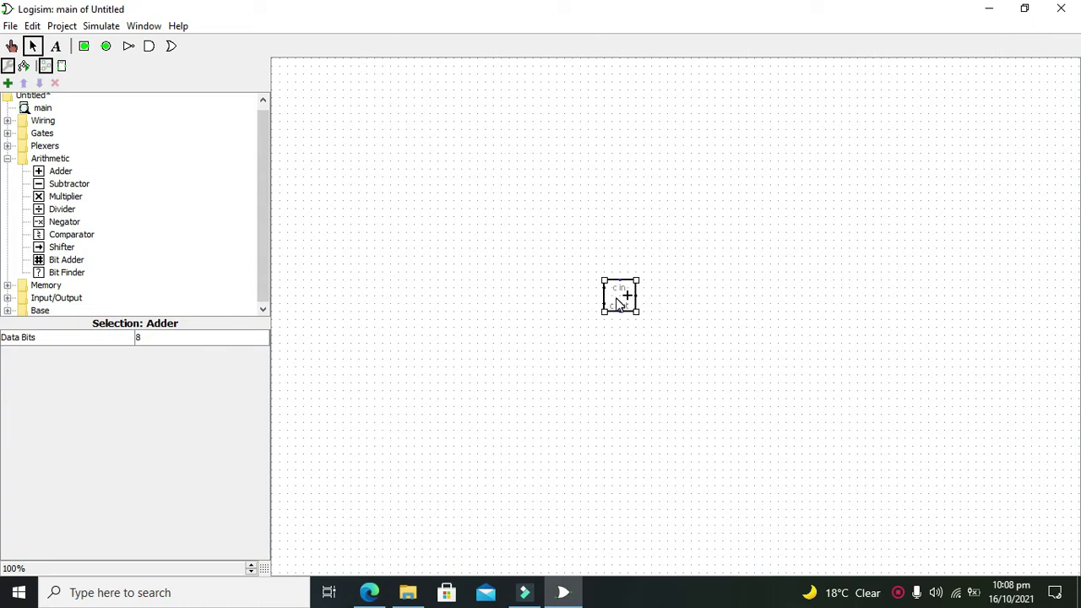
{"action": "left_click", "coordinate": [584, 292]}
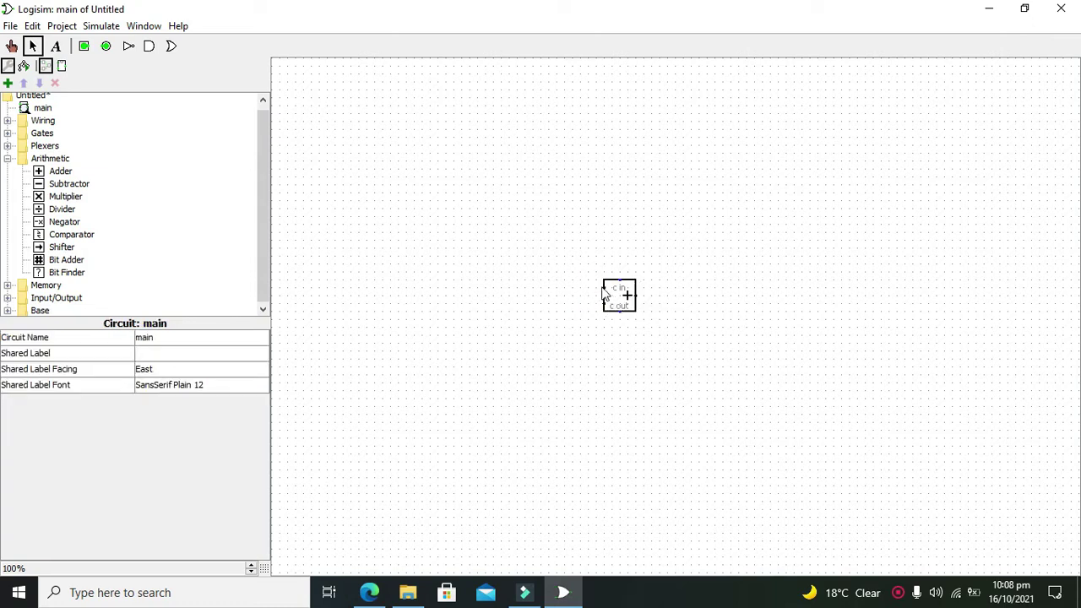
Change the Adder's Data Bits attribute from its default 8-bit width
{"action": "left_click", "coordinate": [612, 294]}
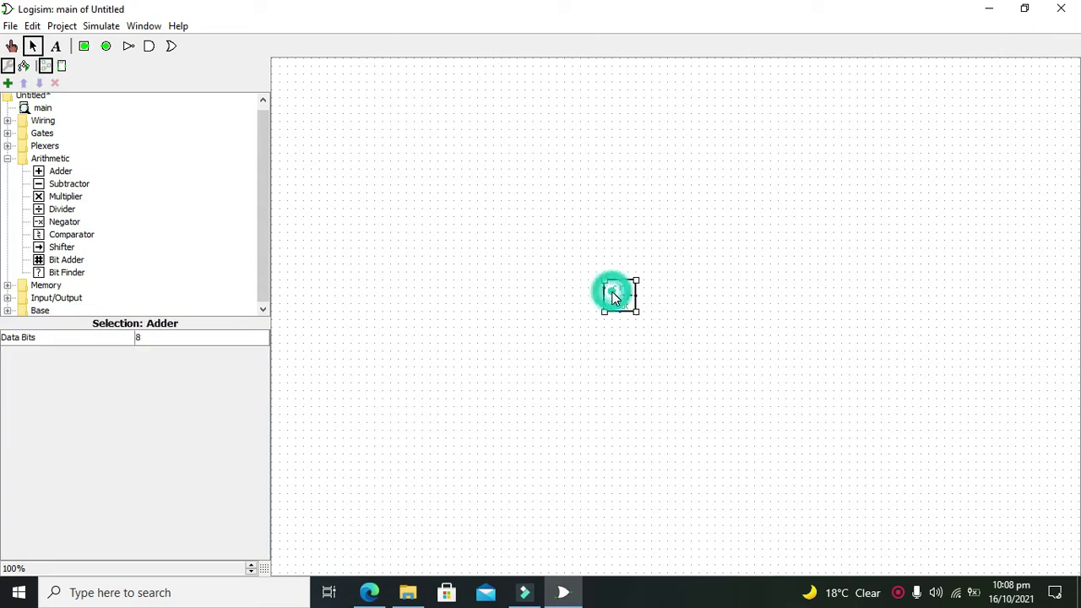
{"action": "left_click", "coordinate": [179, 351]}
{"action": "left_click", "coordinate": [265, 357]}
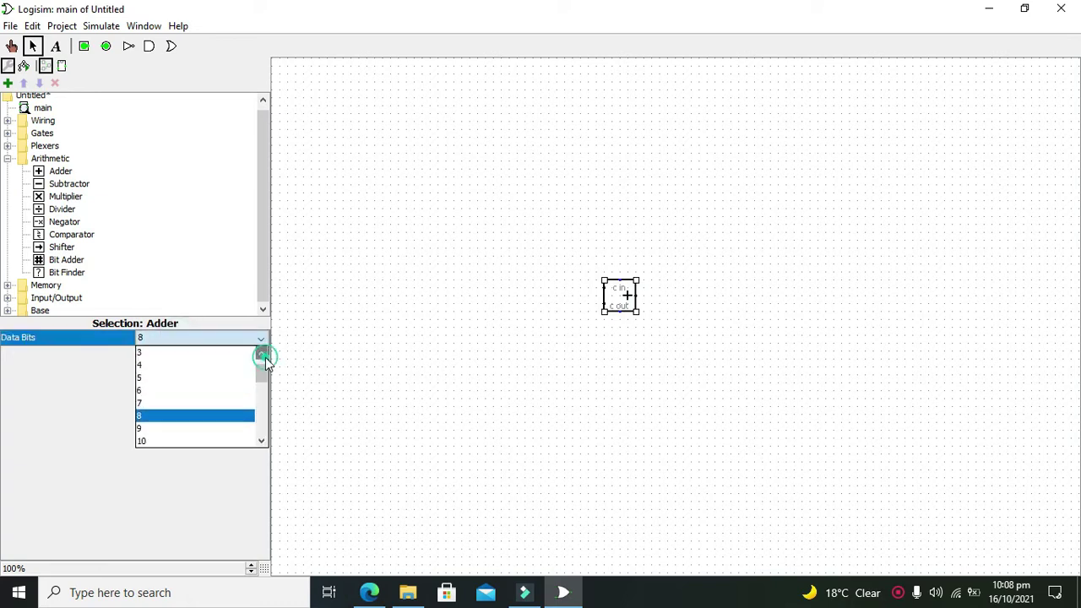
{"action": "left_click", "coordinate": [169, 362]}
{"action": "left_click", "coordinate": [372, 351]}
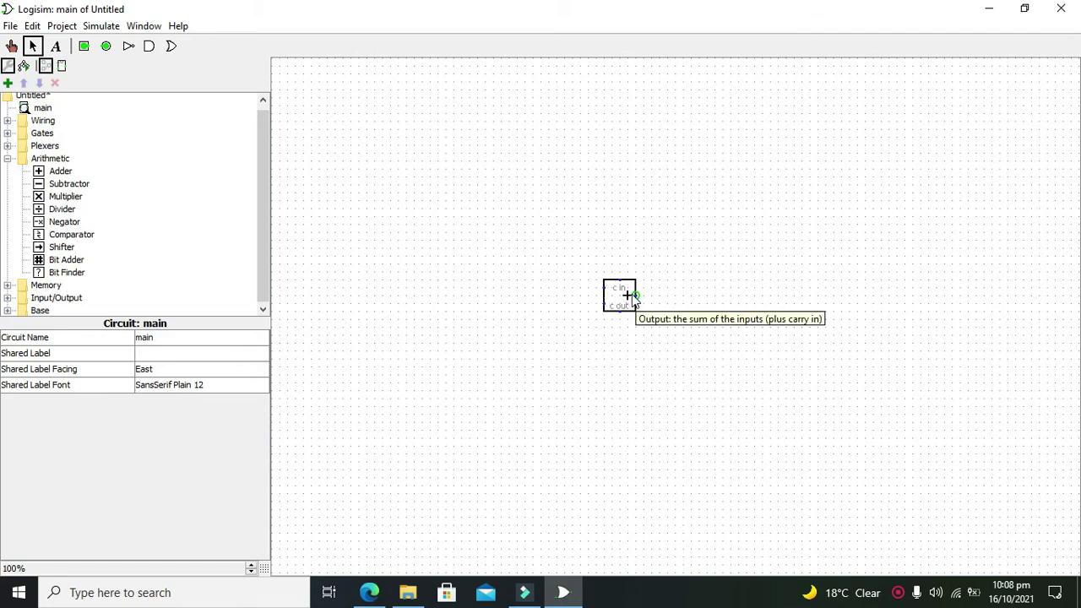
{"action": "left_click", "coordinate": [609, 299]}
Add two output pins right of the adder, wired to its sum and carry-out ports
{"action": "left_click", "coordinate": [709, 321]}
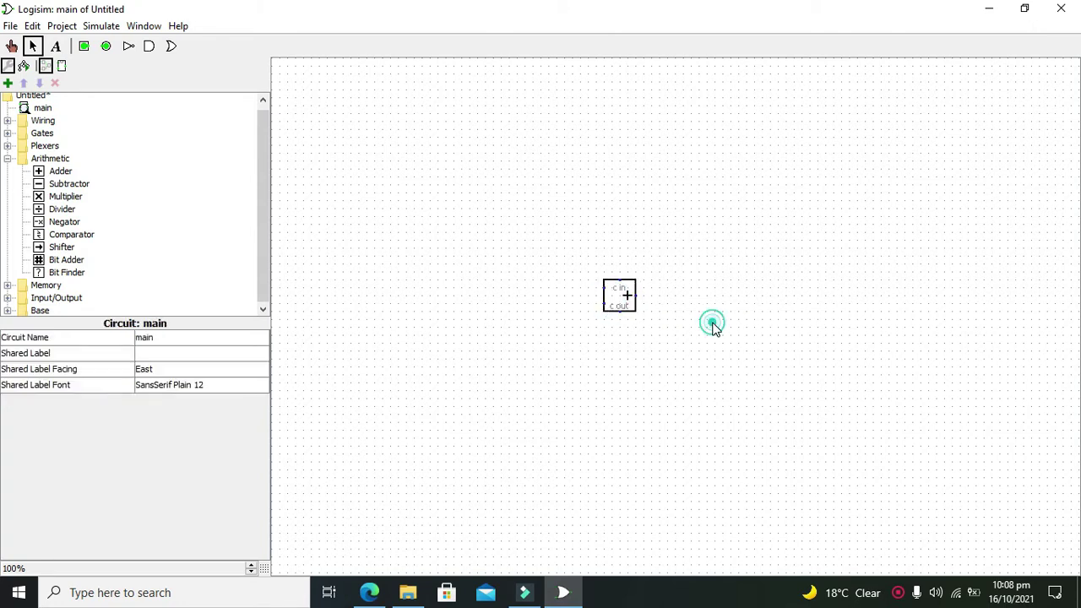
{"action": "left_click", "coordinate": [105, 47]}
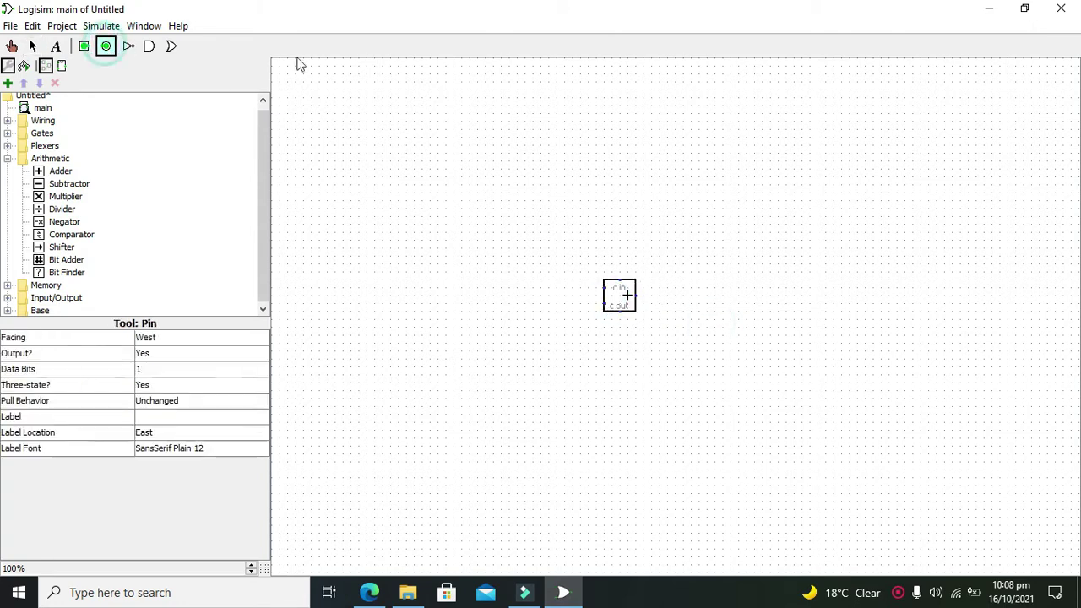
{"action": "left_click", "coordinate": [709, 295]}
{"action": "left_click_drag", "start_coordinate": [707, 295], "coordinate": [640, 299]}
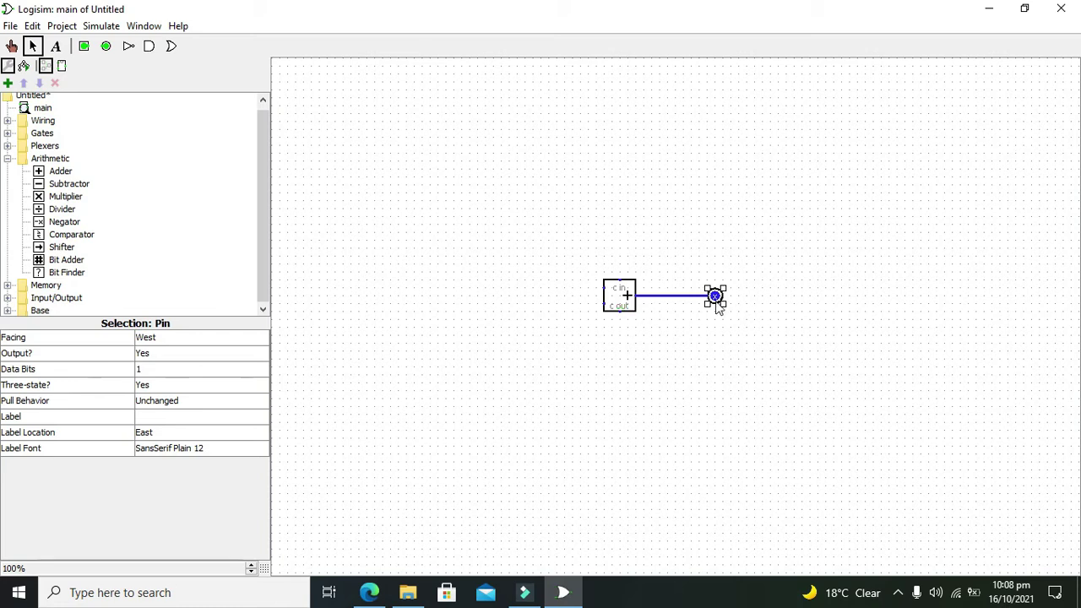
{"action": "left_click", "coordinate": [715, 302]}
{"action": "left_click", "coordinate": [713, 337]}
{"action": "left_click_drag", "start_coordinate": [710, 337], "coordinate": [625, 328]}
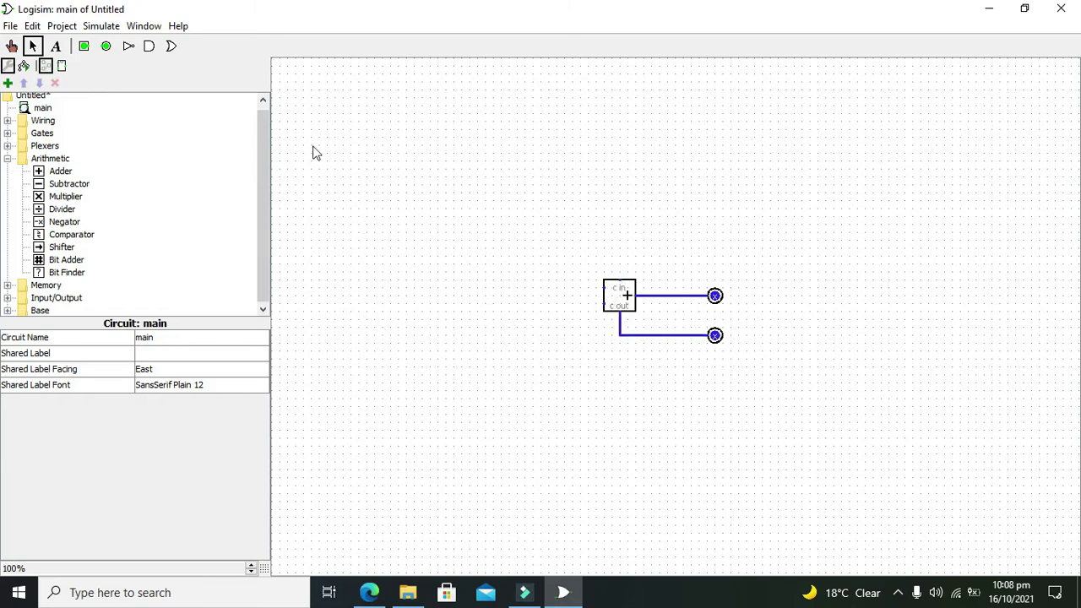
Place an input pin above-left of the adder and wire it to carry-in
{"action": "left_click", "coordinate": [85, 47]}
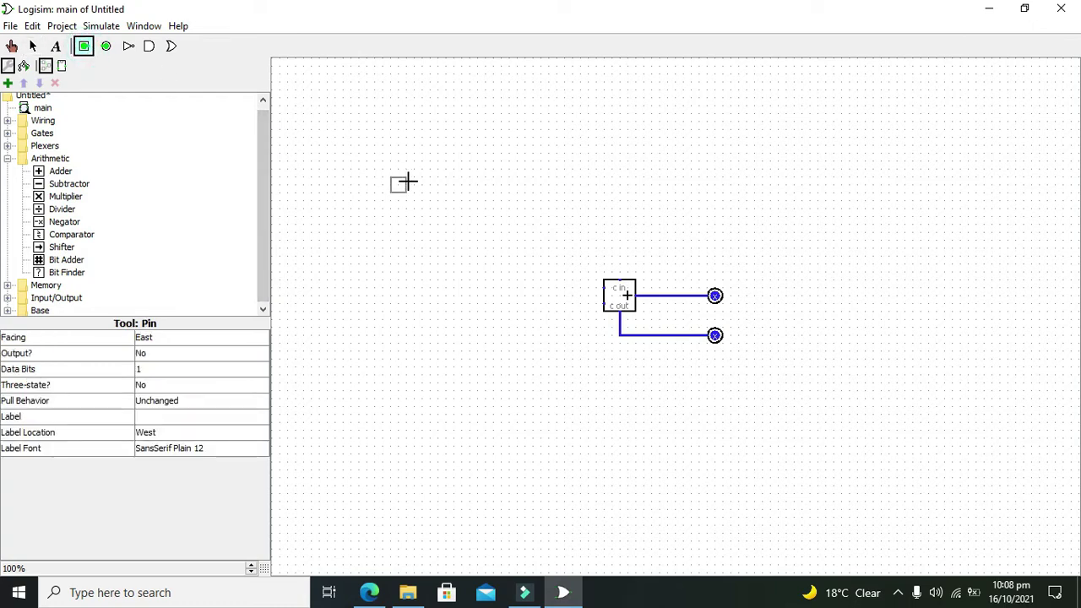
{"action": "left_click", "coordinate": [496, 248]}
{"action": "left_click_drag", "start_coordinate": [620, 281], "coordinate": [620, 251]}
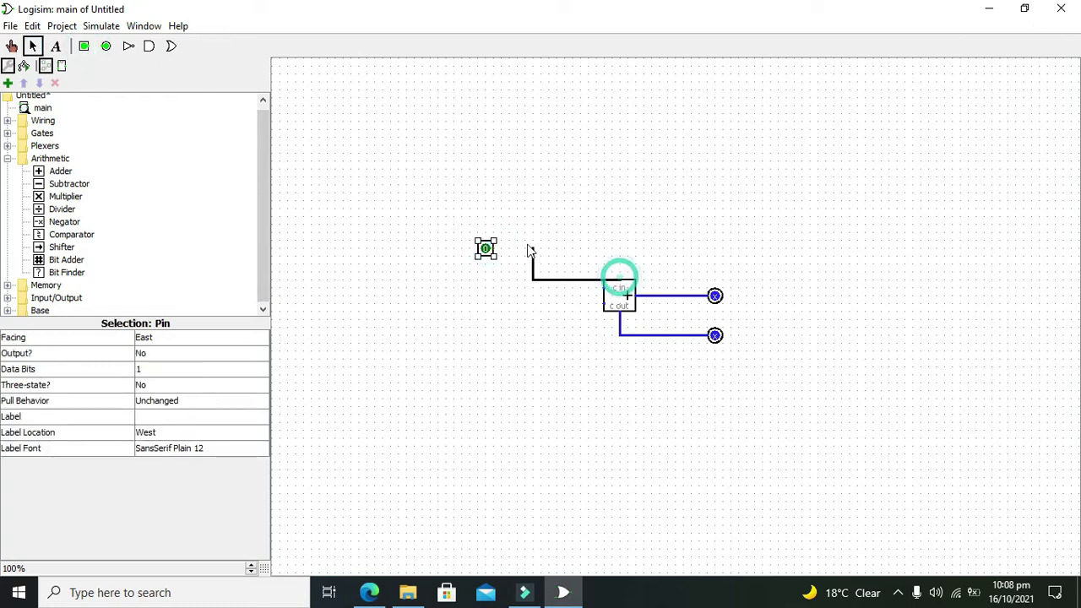
{"action": "left_click", "coordinate": [638, 248]}
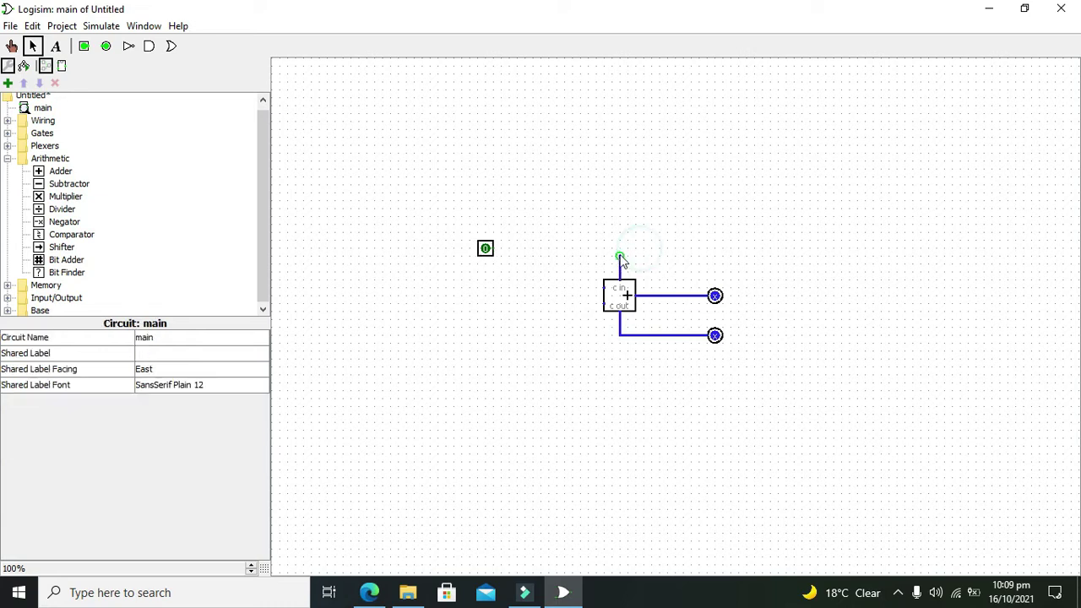
{"action": "mouse_move", "coordinate": [619, 253]}
{"action": "left_mouse_down"}
{"action": "mouse_move", "coordinate": [501, 254]}
{"action": "mouse_move", "coordinate": [535, 249]}
{"action": "left_mouse_up"}
{"action": "left_click", "coordinate": [533, 257]}
{"action": "left_click", "coordinate": [535, 265]}
{"action": "left_click", "coordinate": [489, 249]}
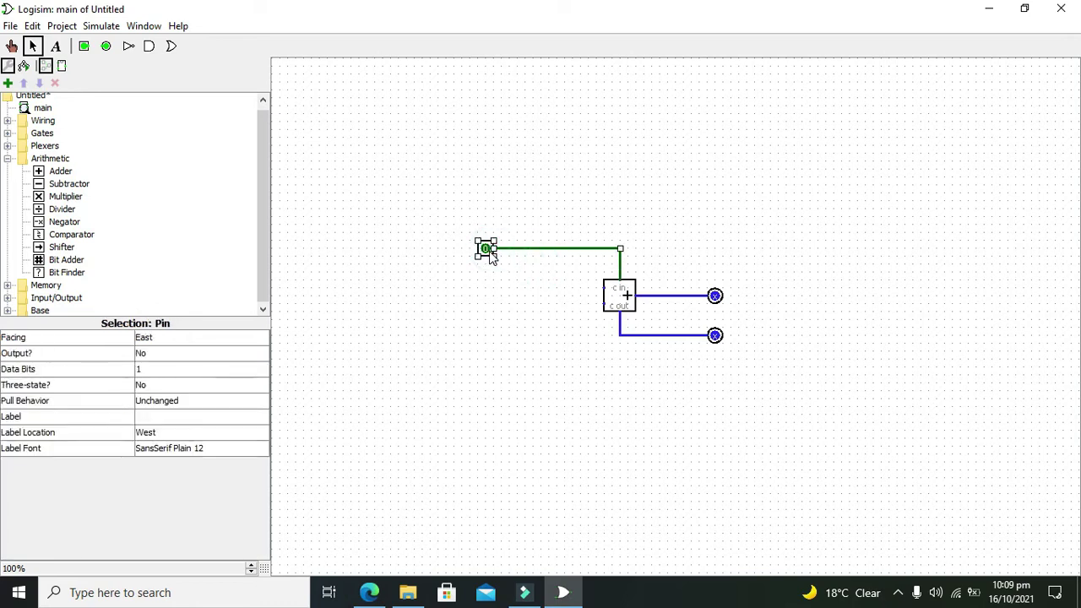
Add two more aligned input pins wired to the adder's two data inputs
{"action": "mouse_move", "coordinate": [490, 250]}
{"action": "left_mouse_down"}
{"action": "mouse_move", "coordinate": [469, 288]}
{"action": "mouse_move", "coordinate": [486, 289]}
{"action": "left_mouse_up"}
{"action": "left_click", "coordinate": [481, 302]}
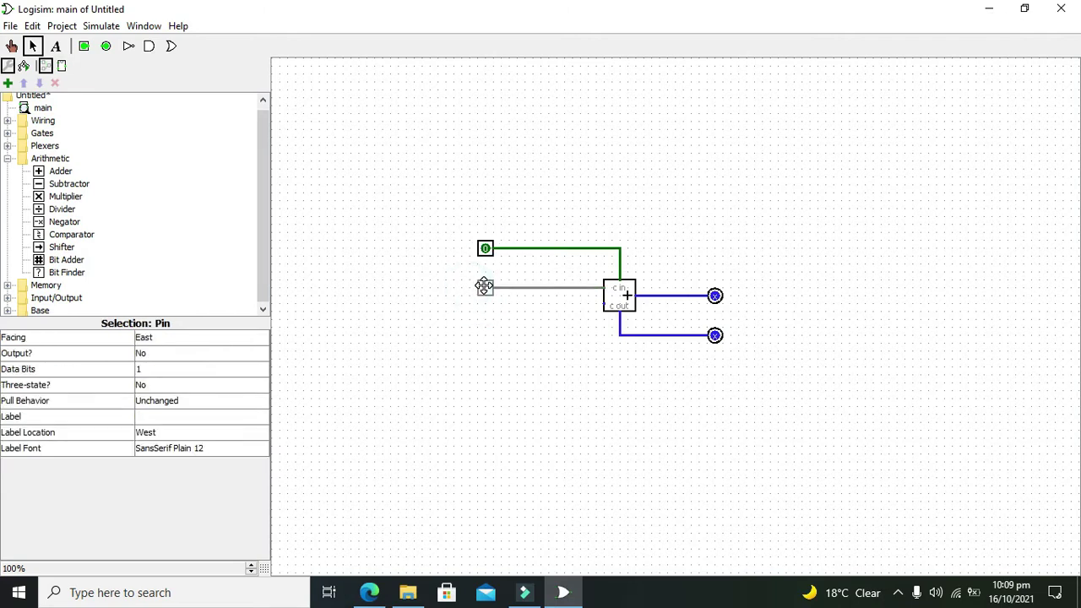
{"action": "left_click", "coordinate": [553, 310]}
{"action": "left_click", "coordinate": [486, 291]}
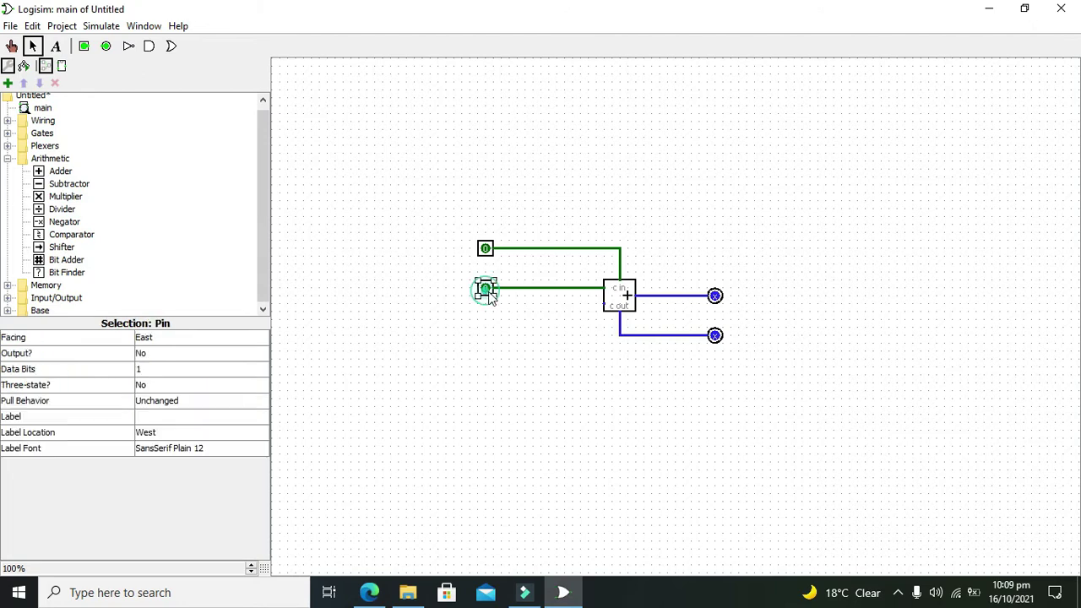
{"action": "left_click", "coordinate": [489, 294]}
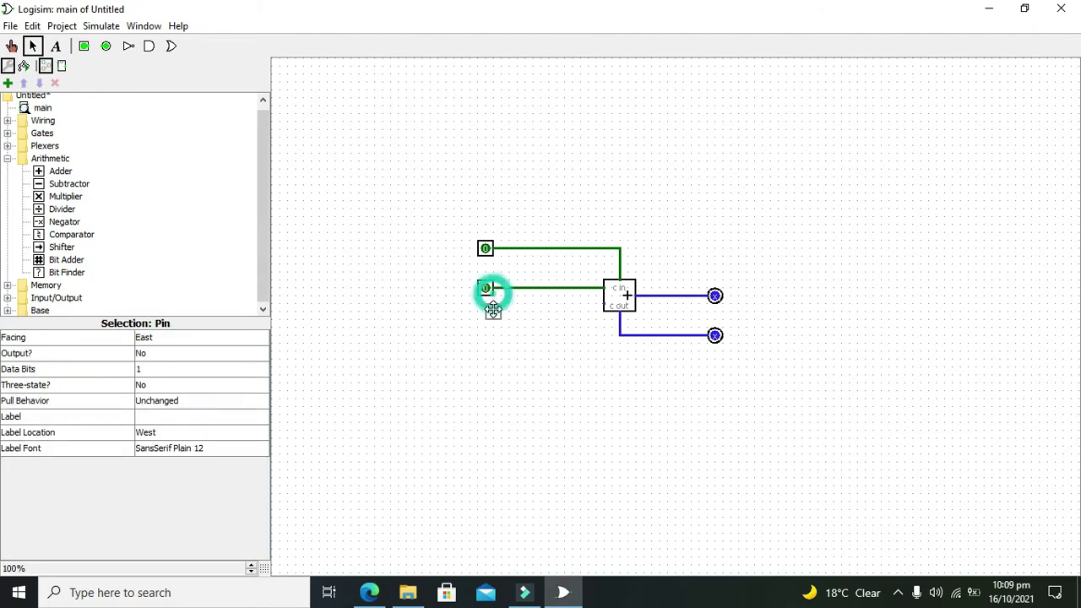
{"action": "left_click_drag", "start_coordinate": [487, 311], "coordinate": [494, 319]}
{"action": "left_click", "coordinate": [515, 316]}
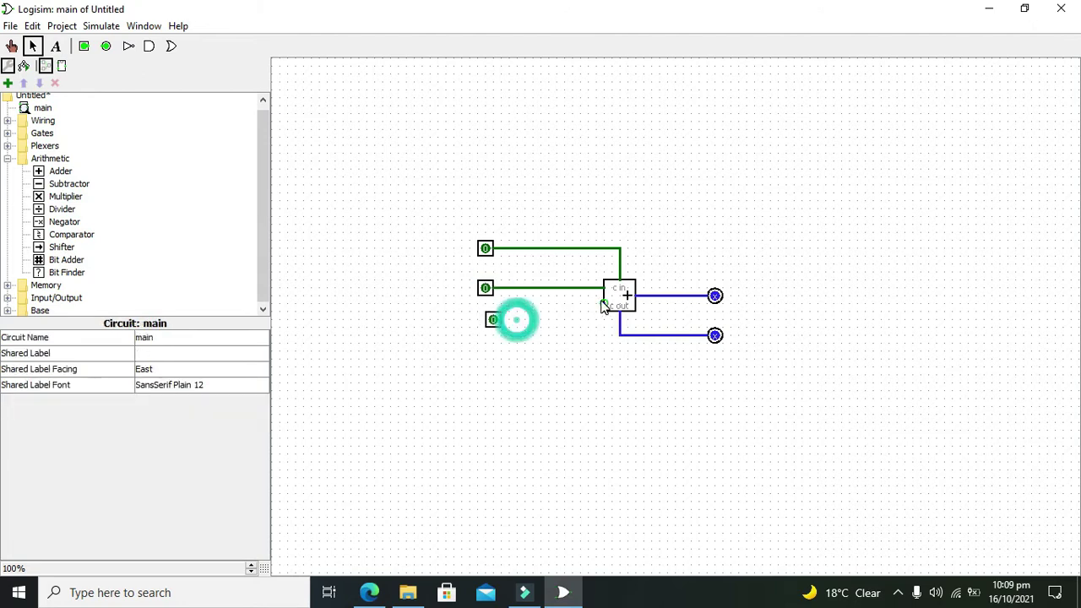
{"action": "left_click_drag", "start_coordinate": [604, 304], "coordinate": [486, 321]}
{"action": "left_click", "coordinate": [541, 336]}
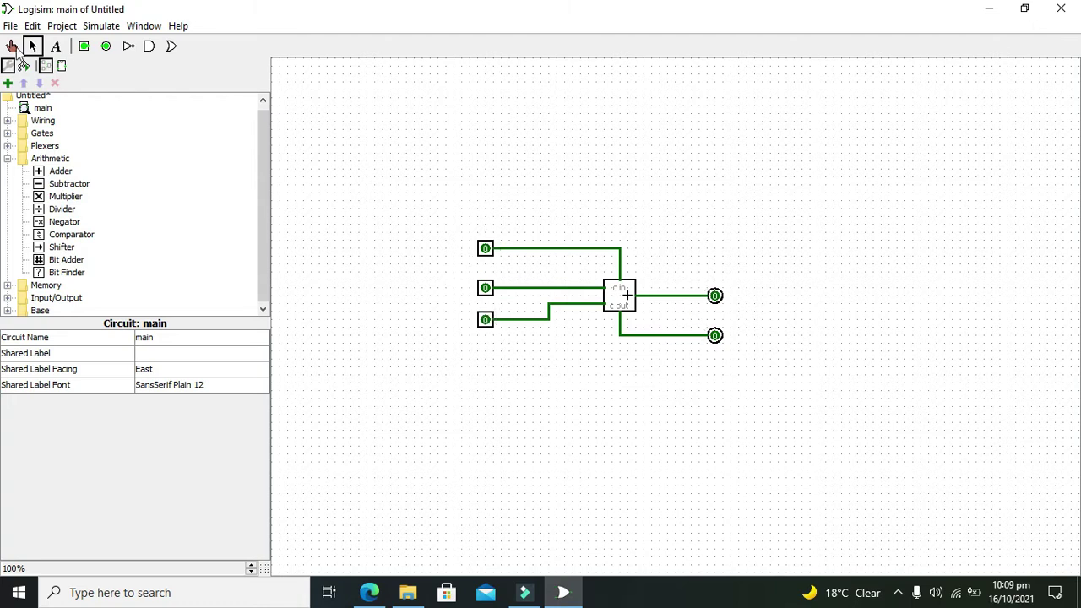
Poke both data input pins and the carry-in pin to 1
{"action": "left_click", "coordinate": [12, 47]}
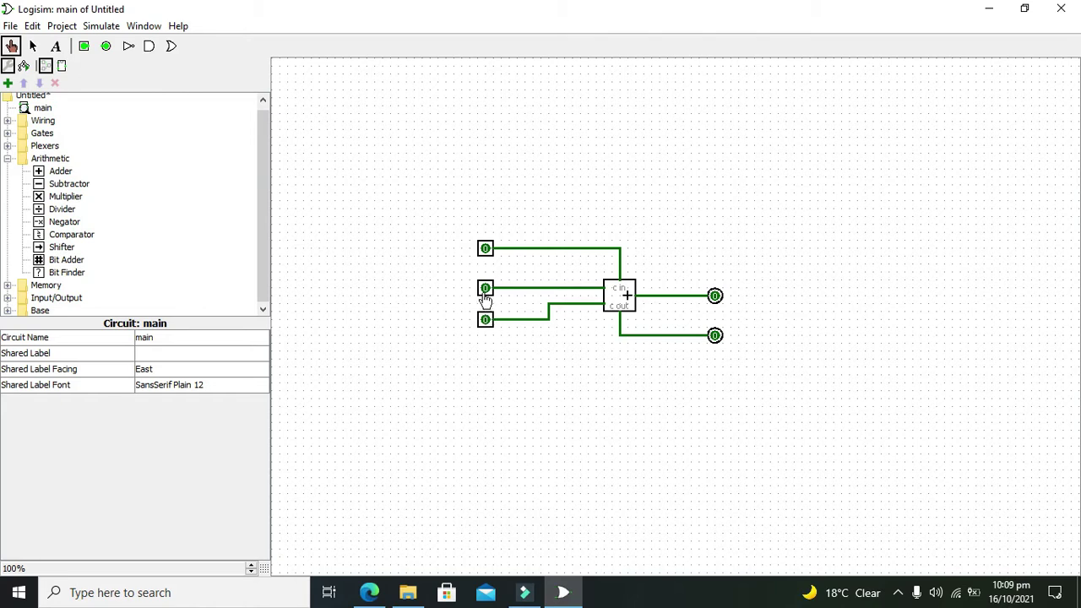
{"action": "left_click", "coordinate": [485, 290]}
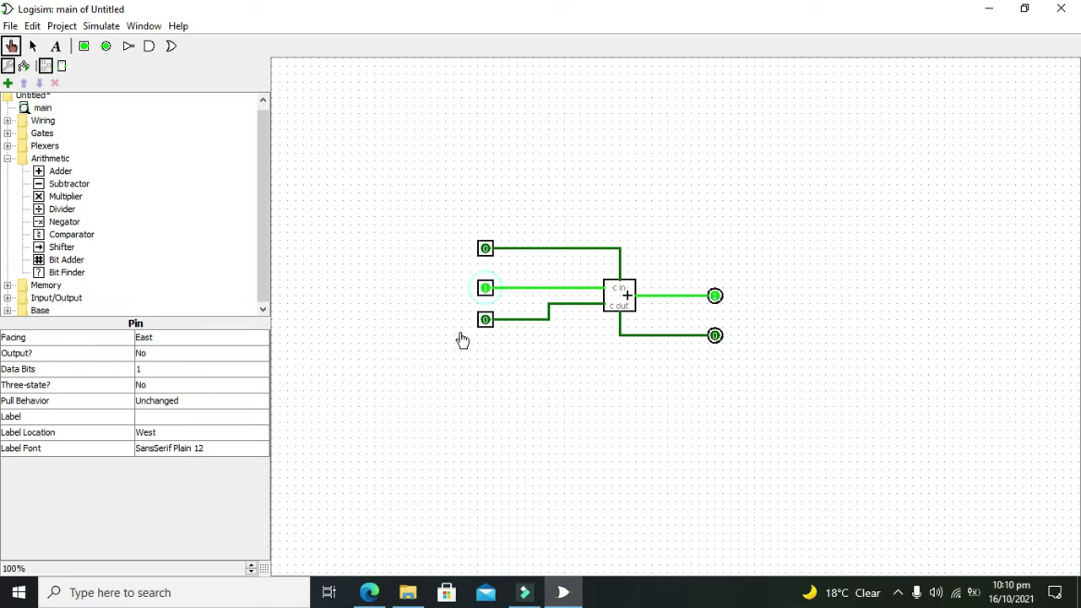
{"action": "left_click", "coordinate": [485, 321]}
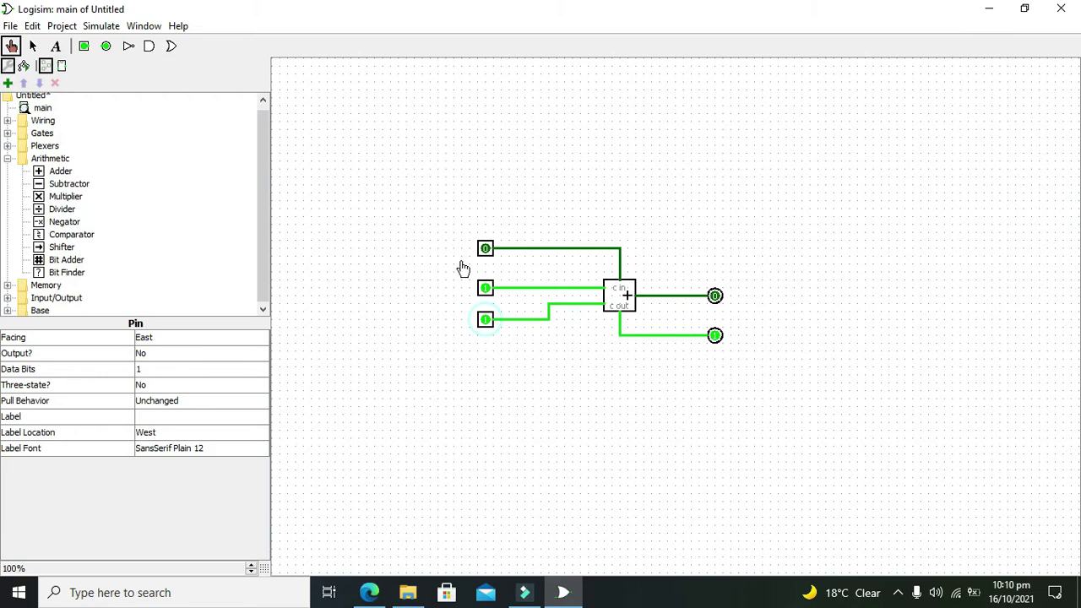
{"action": "left_click", "coordinate": [486, 249]}
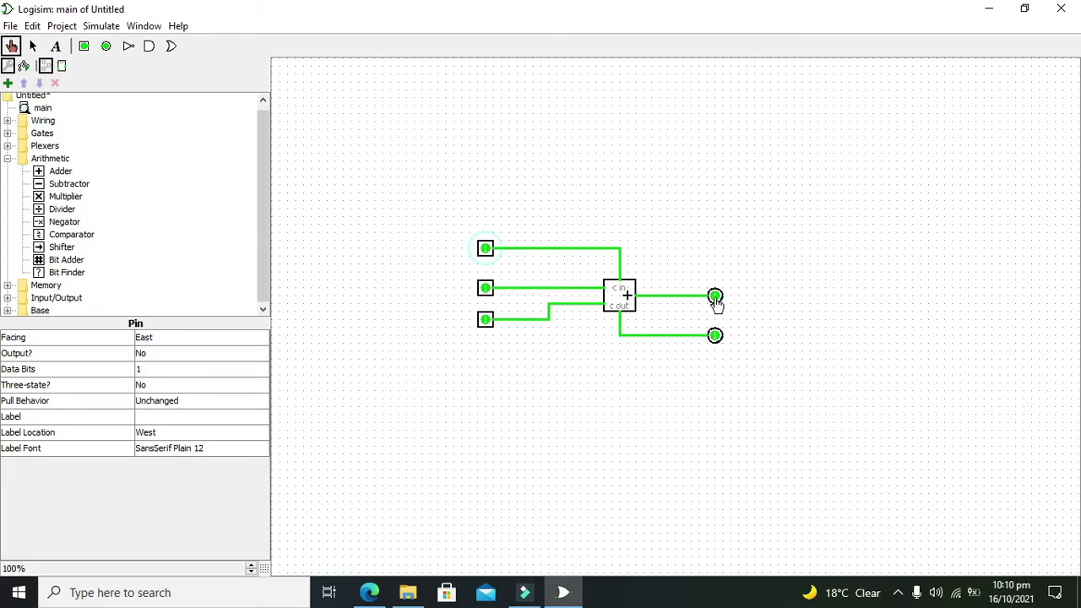
Reset all three inputs to 0, then set bottom, middle and carry-in back to 1
{"action": "left_click", "coordinate": [485, 287]}
{"action": "left_click", "coordinate": [484, 319]}
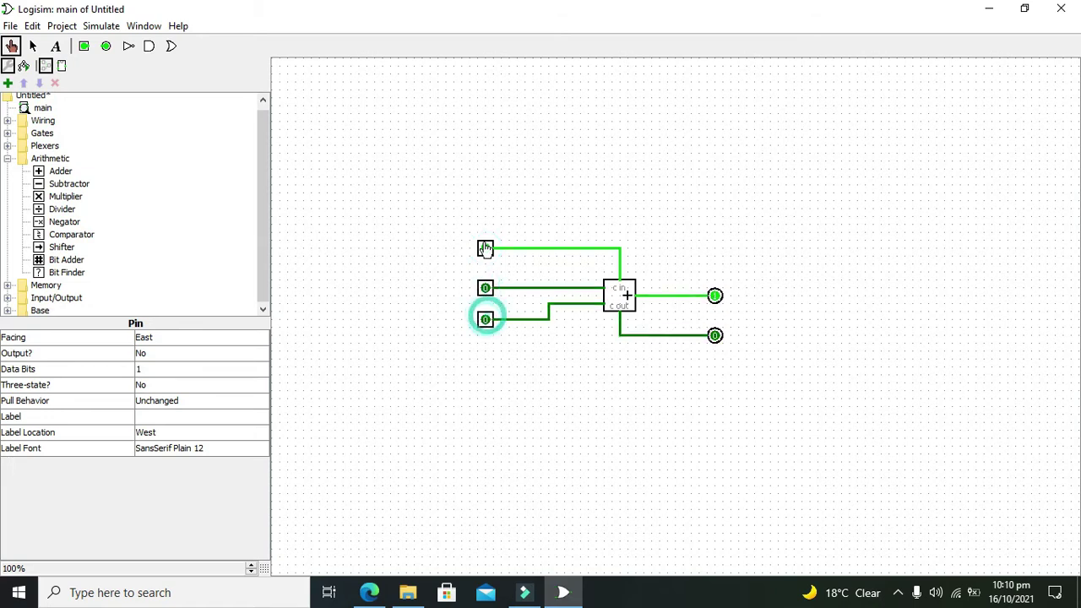
{"action": "left_click", "coordinate": [485, 248]}
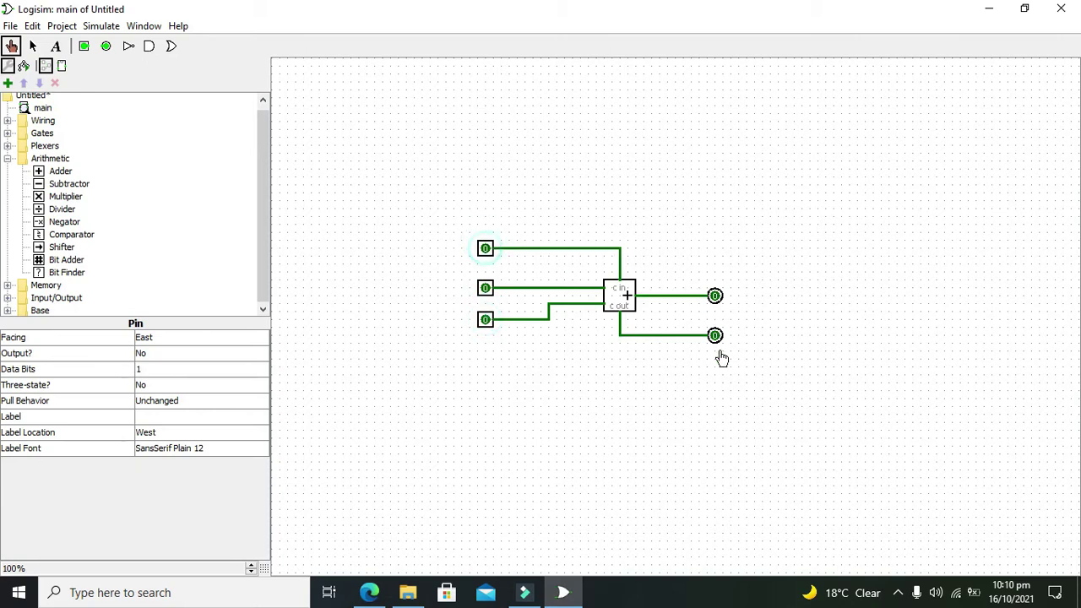
{"action": "left_click", "coordinate": [487, 322]}
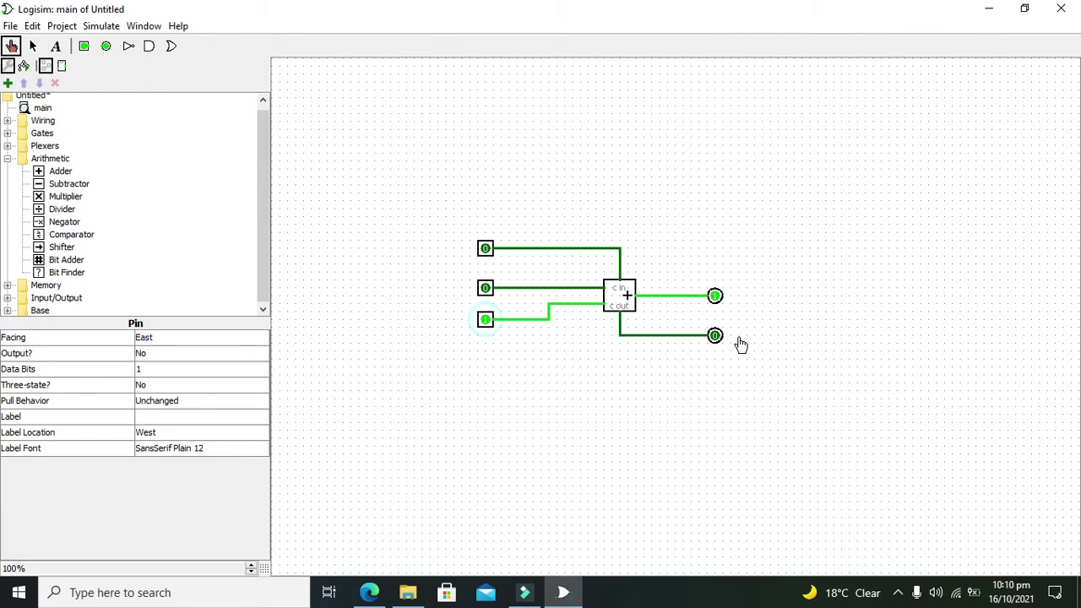
{"action": "left_click", "coordinate": [488, 292]}
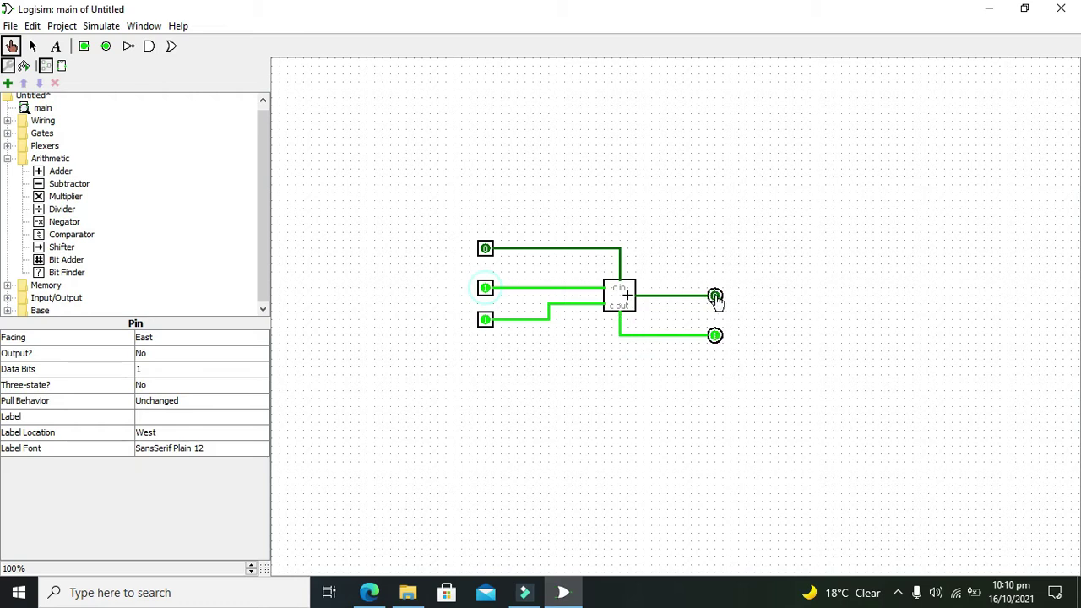
{"action": "left_click", "coordinate": [485, 249]}
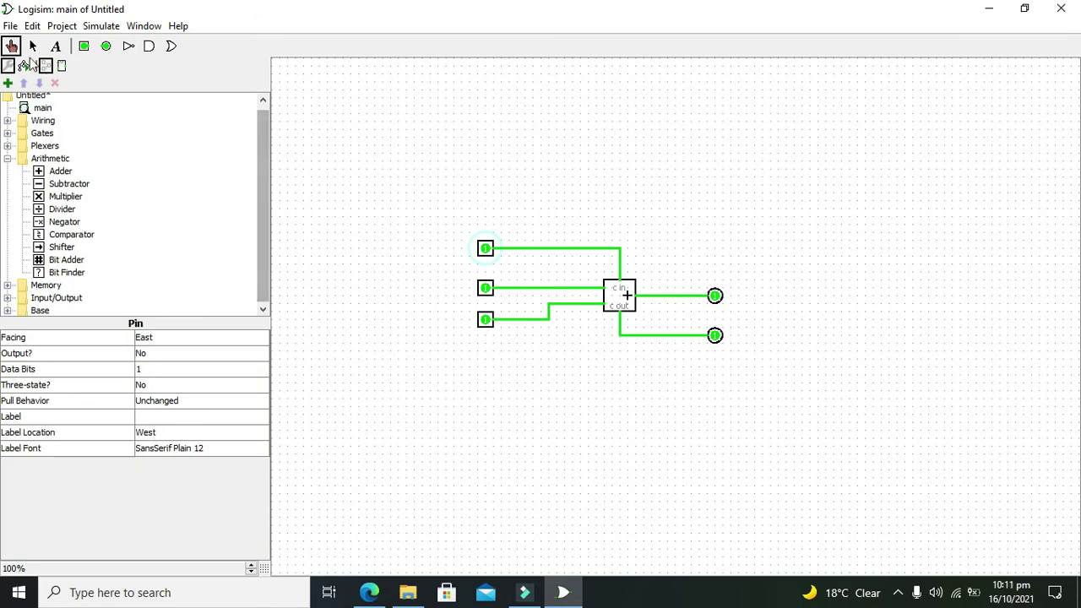
Set the adder's Data Bits to 2
{"action": "left_click", "coordinate": [33, 45]}
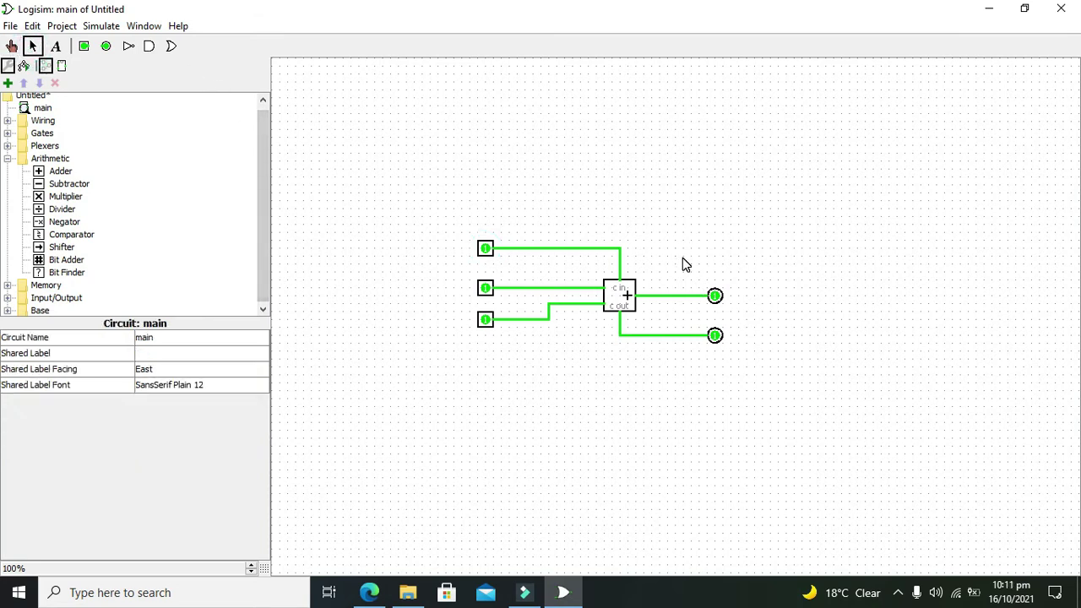
{"action": "left_click_drag", "start_coordinate": [680, 251], "coordinate": [764, 393]}
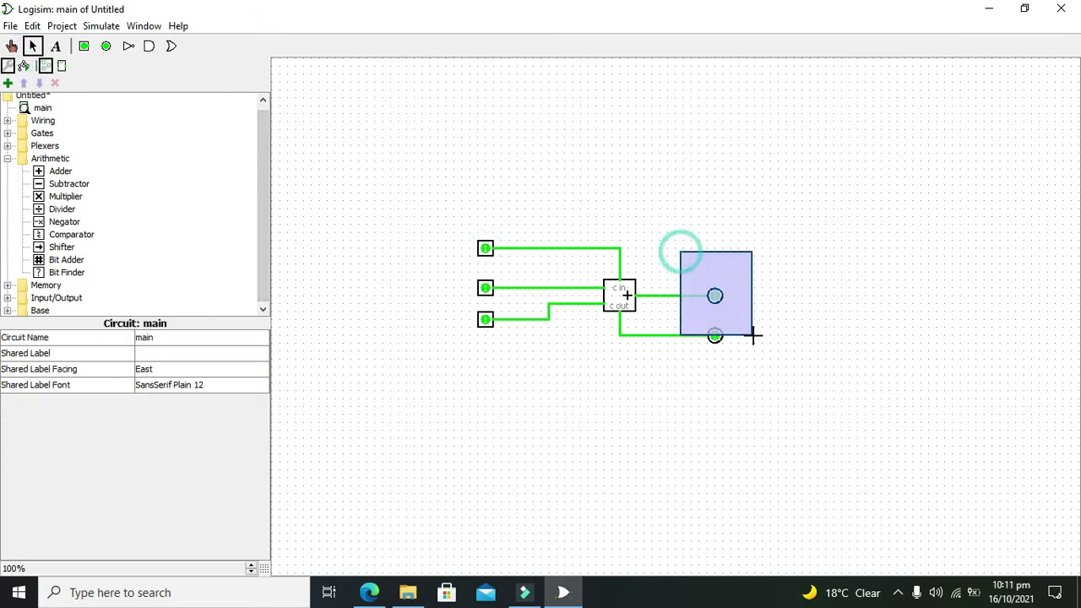
{"action": "left_click", "coordinate": [870, 400]}
{"action": "mouse_move", "coordinate": [684, 260]}
{"action": "left_mouse_down"}
{"action": "mouse_move", "coordinate": [797, 379]}
{"action": "mouse_move", "coordinate": [774, 381]}
{"action": "left_mouse_up"}
{"action": "left_click", "coordinate": [669, 385]}
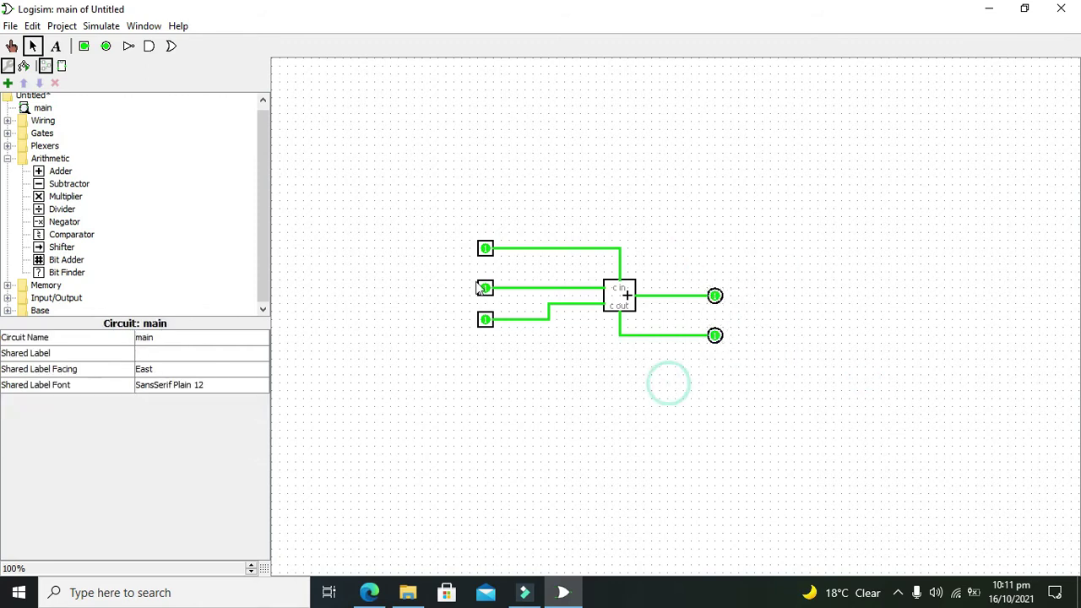
{"action": "left_click", "coordinate": [624, 292]}
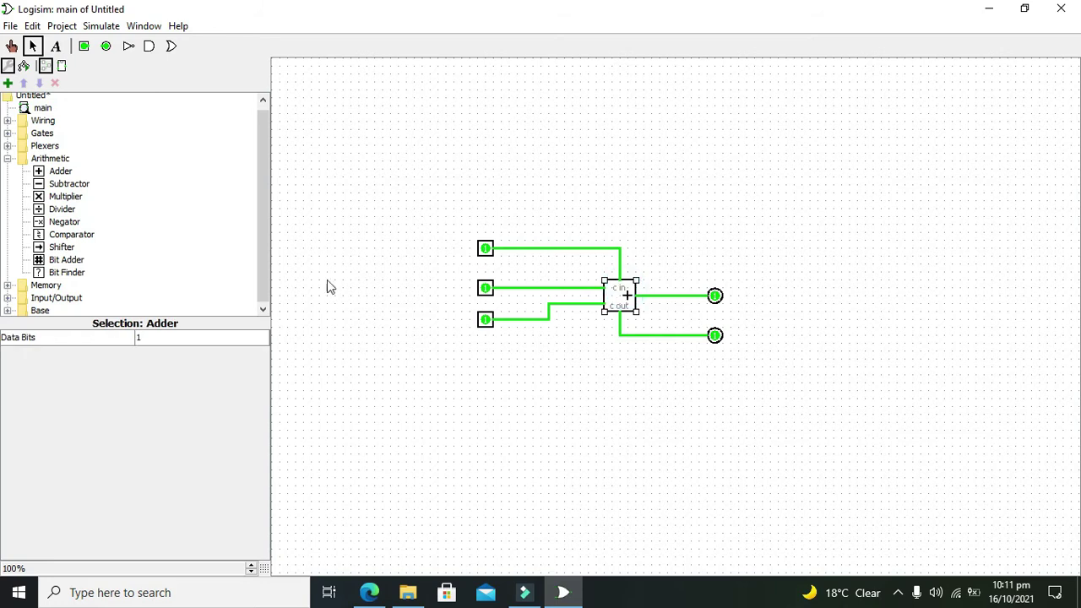
{"action": "left_click", "coordinate": [200, 340]}
{"action": "left_click", "coordinate": [183, 366]}
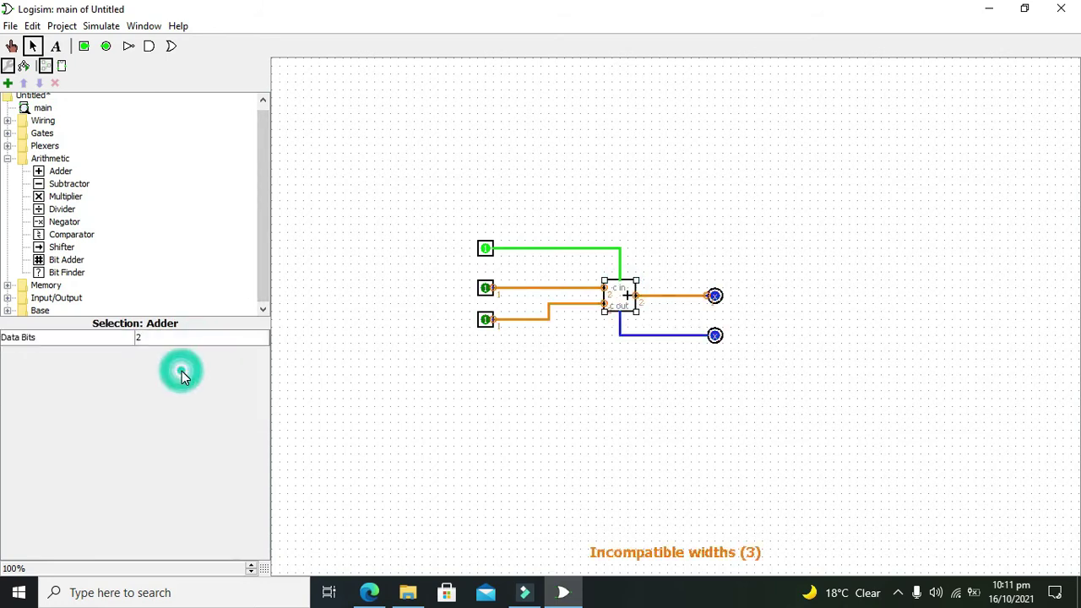
Make the middle and bottom data input pins 2 bits wide
{"action": "left_click", "coordinate": [485, 289]}
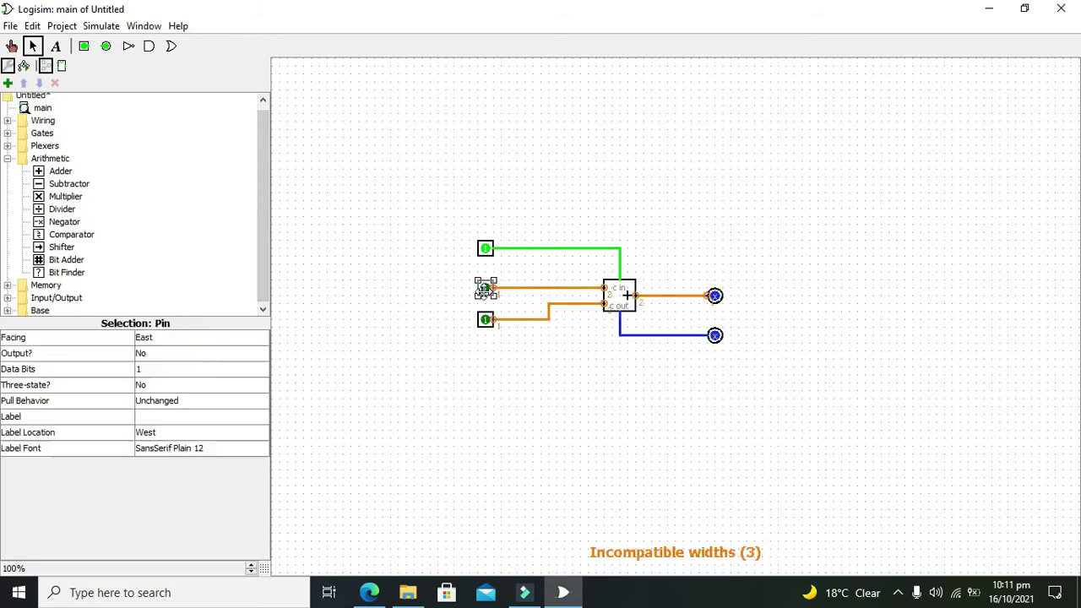
{"action": "left_click", "coordinate": [155, 369]}
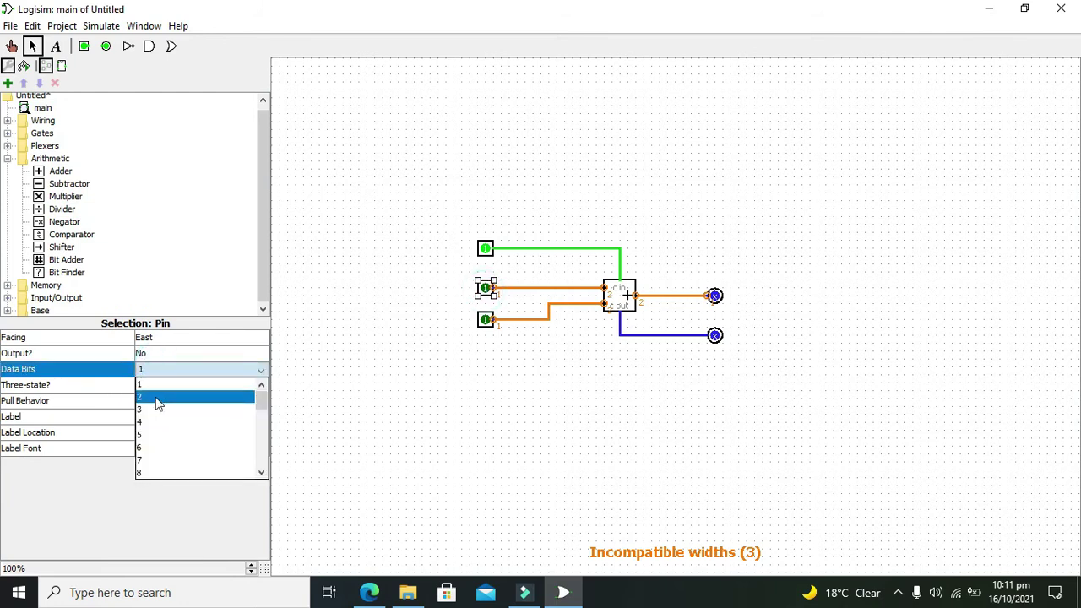
{"action": "left_click", "coordinate": [157, 396]}
{"action": "left_click", "coordinate": [486, 320]}
{"action": "left_click", "coordinate": [186, 369]}
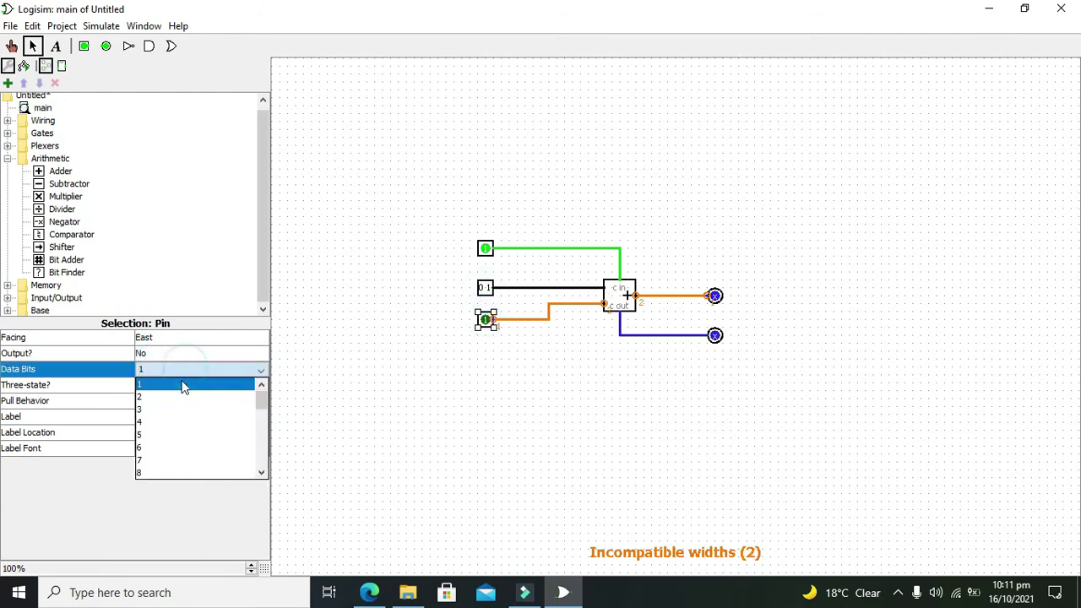
{"action": "left_click", "coordinate": [180, 394]}
Widen the carry-in and sum output pins to 2 bits and check the carry-out pin
{"action": "left_click", "coordinate": [486, 247]}
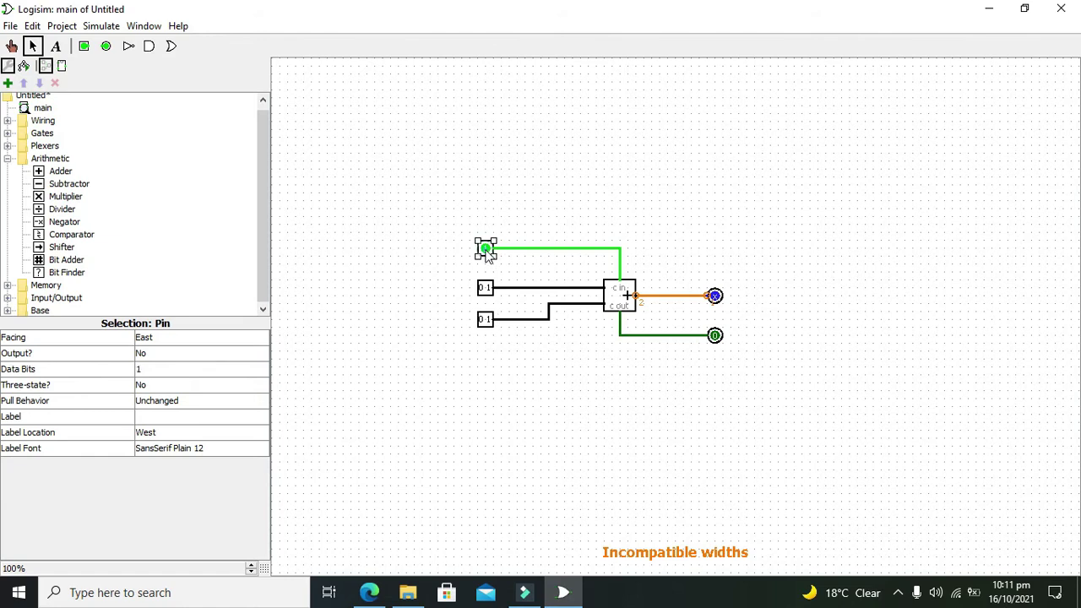
{"action": "left_click", "coordinate": [165, 371]}
{"action": "left_click", "coordinate": [169, 397]}
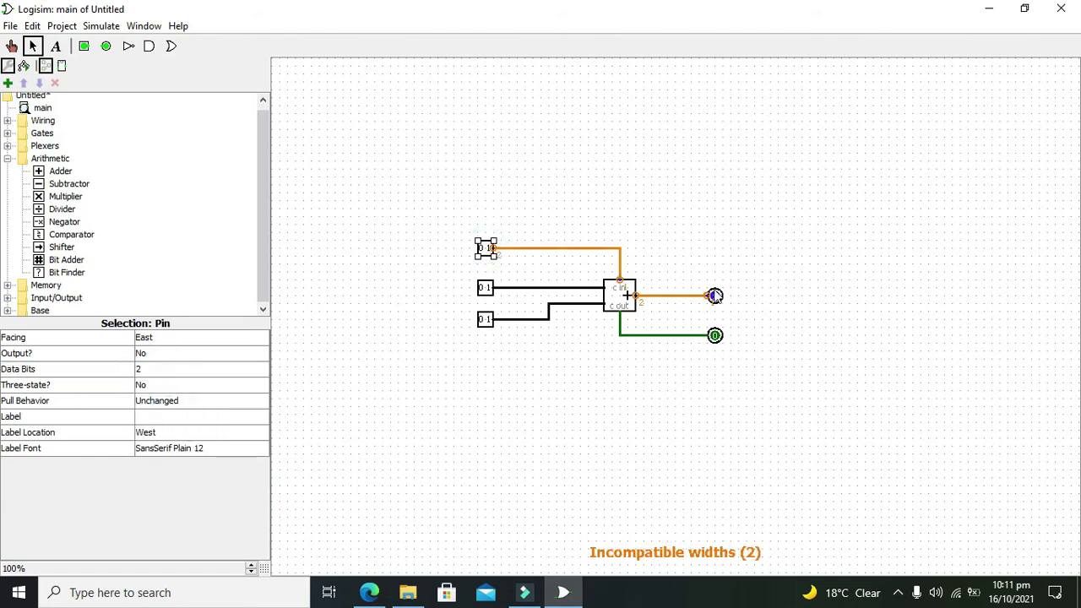
{"action": "left_click", "coordinate": [714, 295]}
{"action": "left_click", "coordinate": [194, 369]}
{"action": "left_click", "coordinate": [194, 394]}
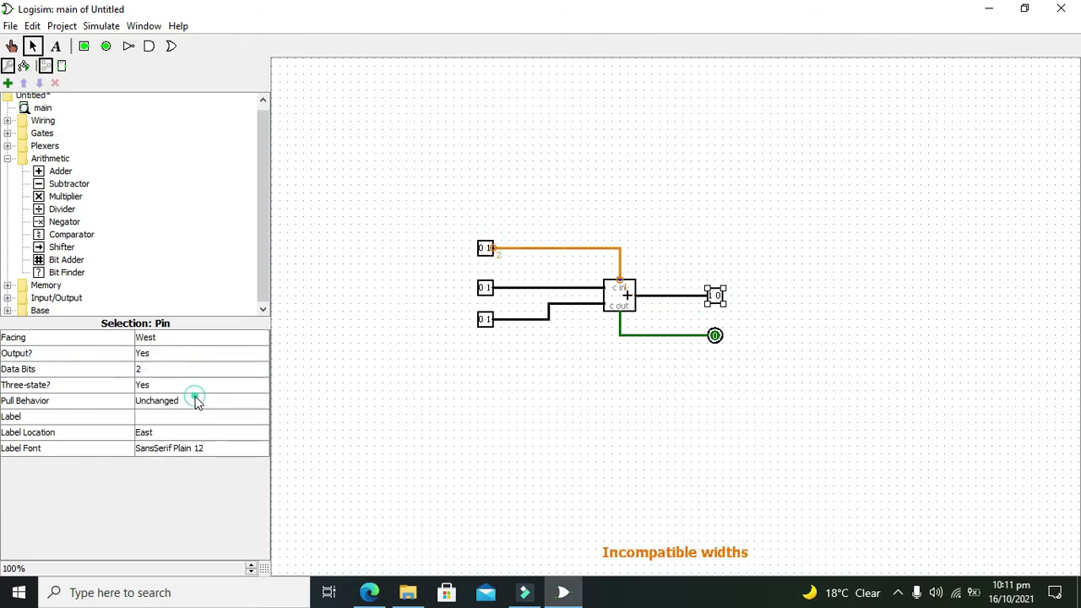
{"action": "left_click", "coordinate": [714, 339]}
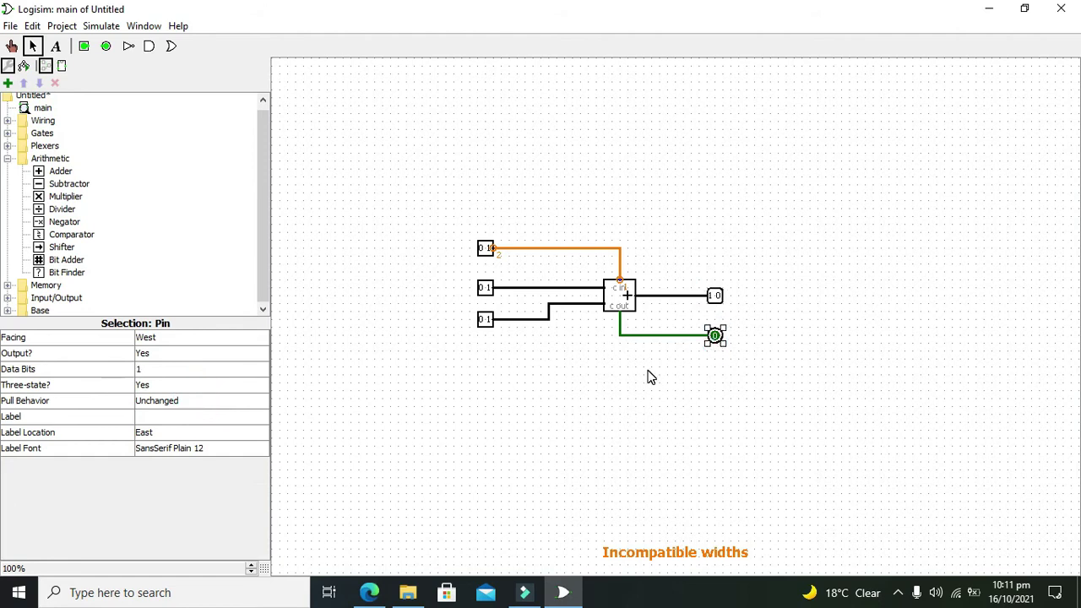
Return the carry-in pin to 1 data bit
{"action": "left_click", "coordinate": [482, 253]}
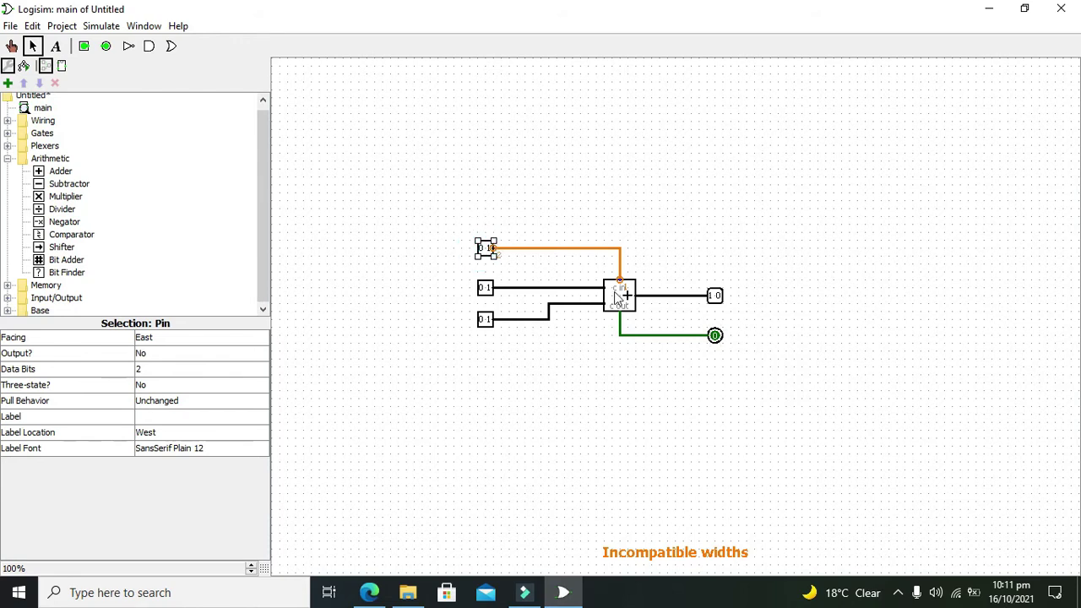
{"action": "left_click", "coordinate": [245, 373]}
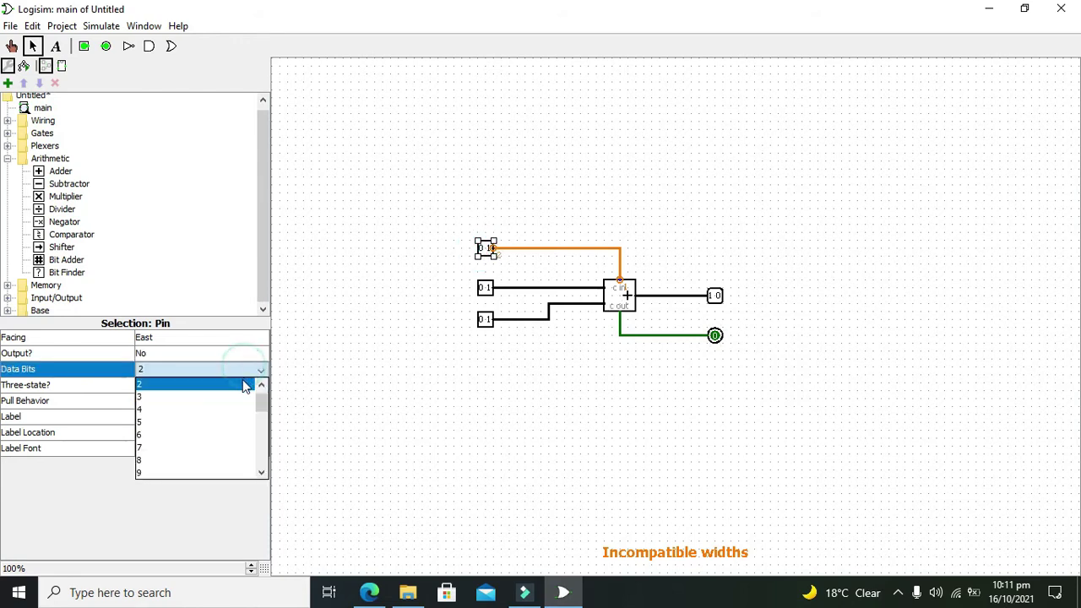
{"action": "left_click", "coordinate": [241, 383]}
{"action": "left_click", "coordinate": [368, 393]}
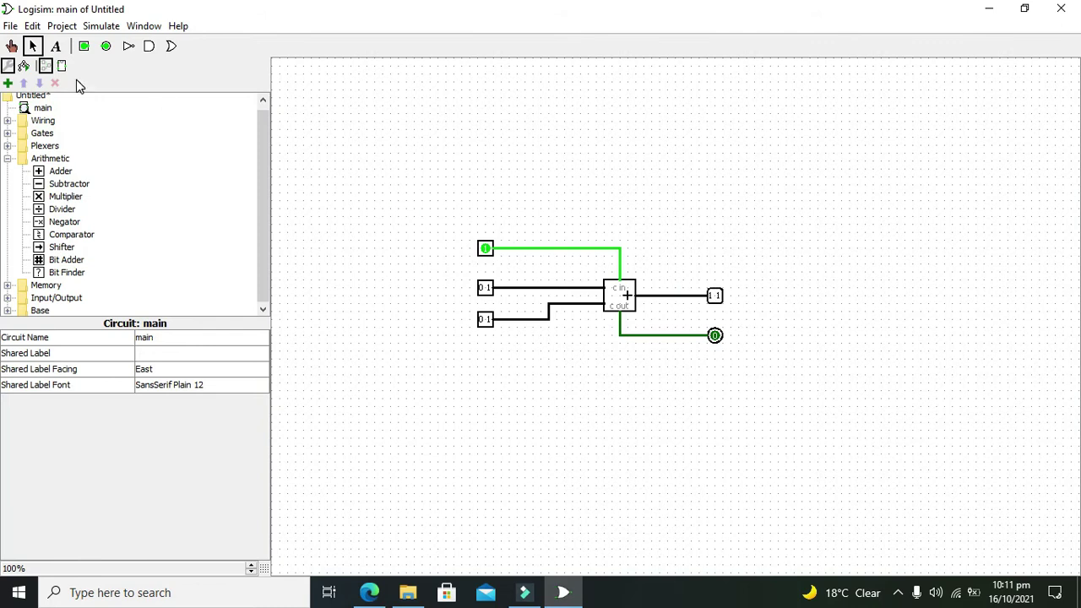
Poke the middle 2-bit input, trying values 11 and 01
{"action": "left_click", "coordinate": [32, 46]}
{"action": "left_click", "coordinate": [11, 46]}
{"action": "left_click", "coordinate": [482, 291]}
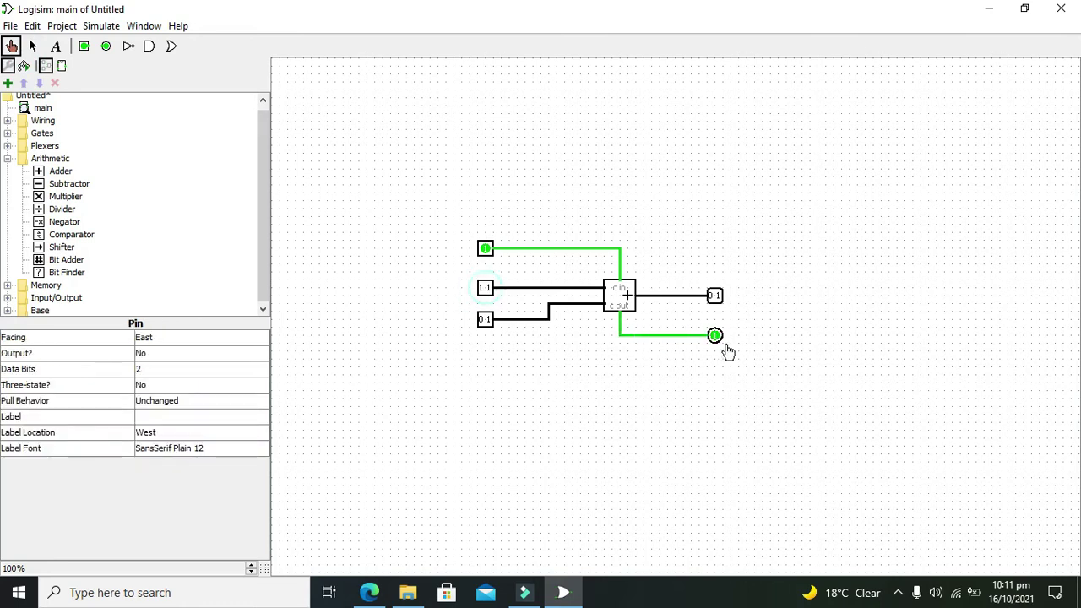
{"action": "left_click", "coordinate": [485, 290]}
{"action": "left_click", "coordinate": [488, 290]}
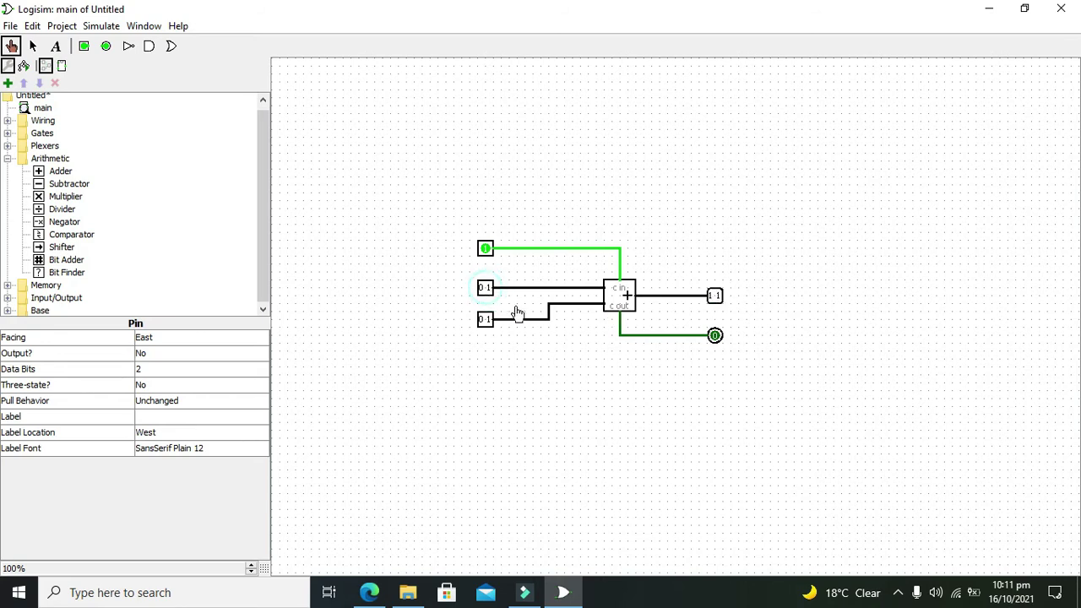
Set both 2-bit inputs to 11, giving sum 11 and carry-out 1
{"action": "left_click", "coordinate": [484, 321]}
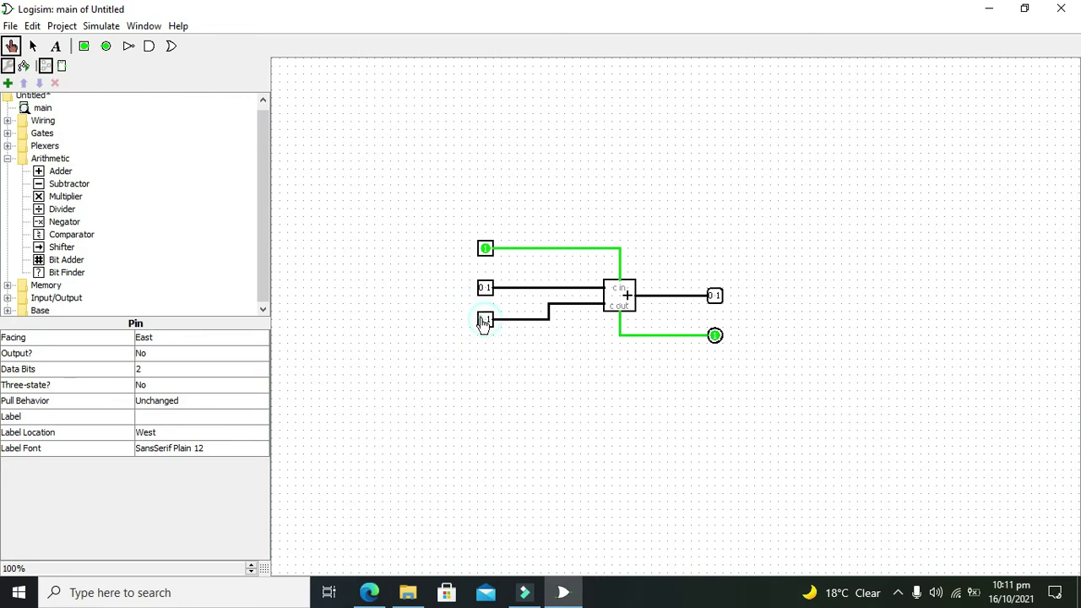
{"action": "left_click", "coordinate": [484, 320]}
{"action": "left_click", "coordinate": [484, 289]}
{"action": "left_click", "coordinate": [484, 321]}
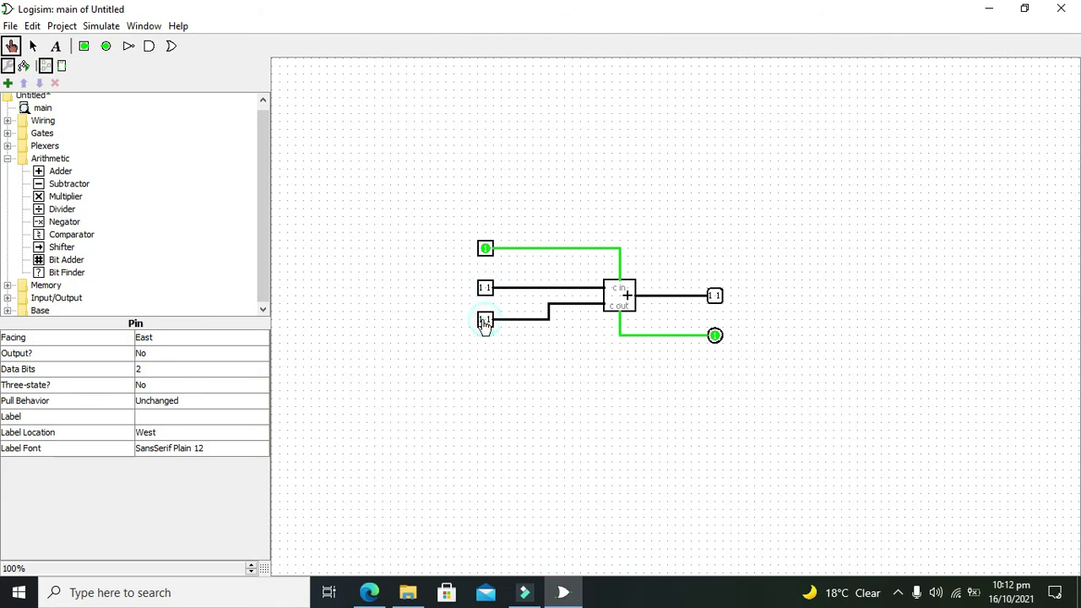